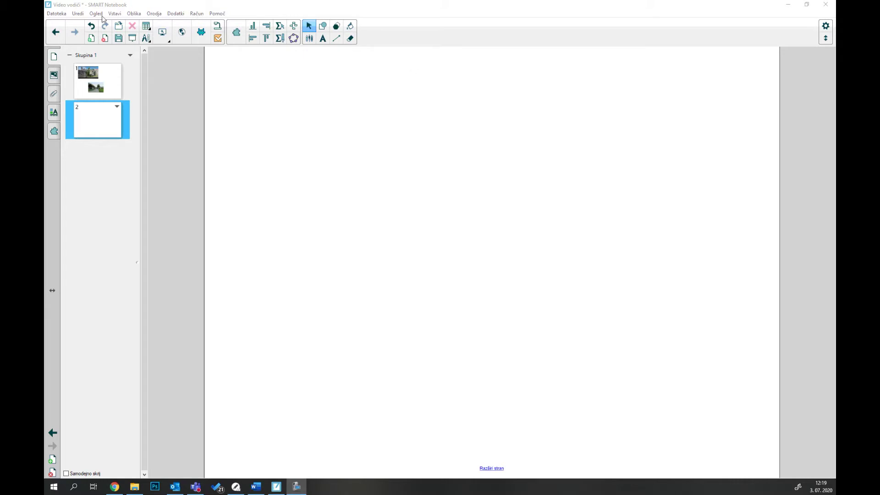
Open the web image search add-on (Iskanje slik po spletu) from the add-ons overview
click(55, 133)
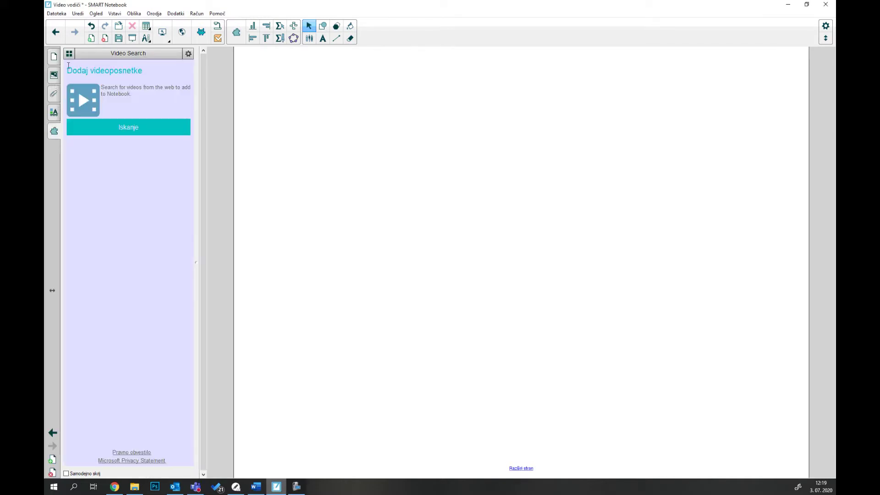
click(70, 52)
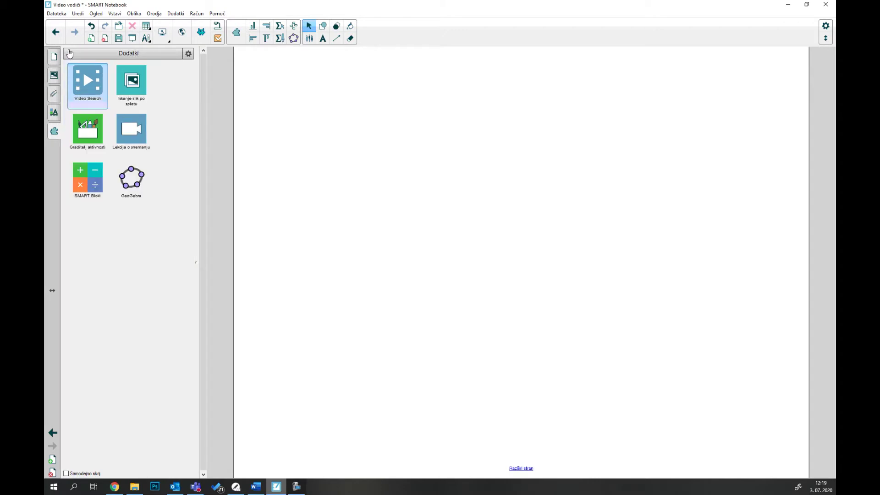
click(135, 76)
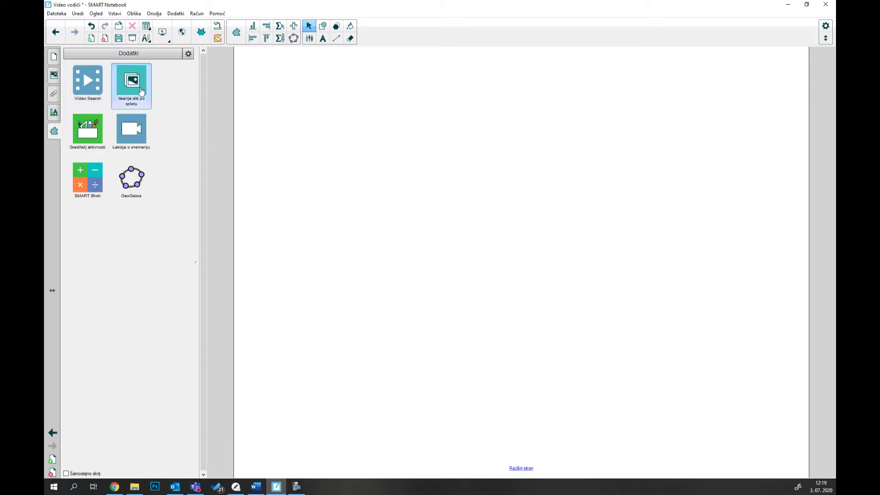
double_click(141, 89)
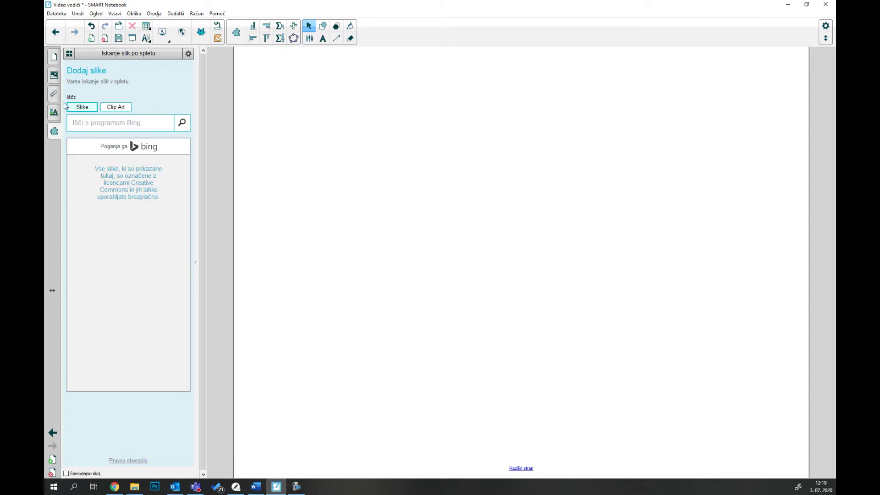
Search the web images for "živalska celica" and place the first result on page 2
click(122, 121)
text(Ž)
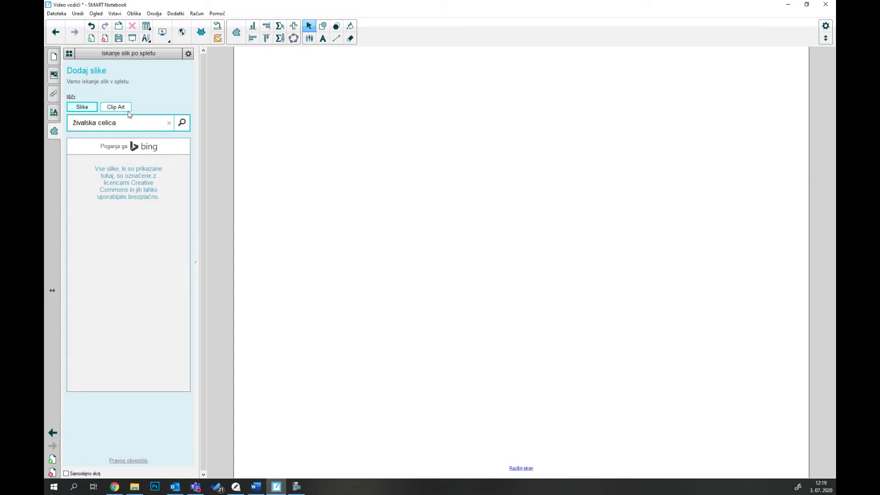
click(182, 127)
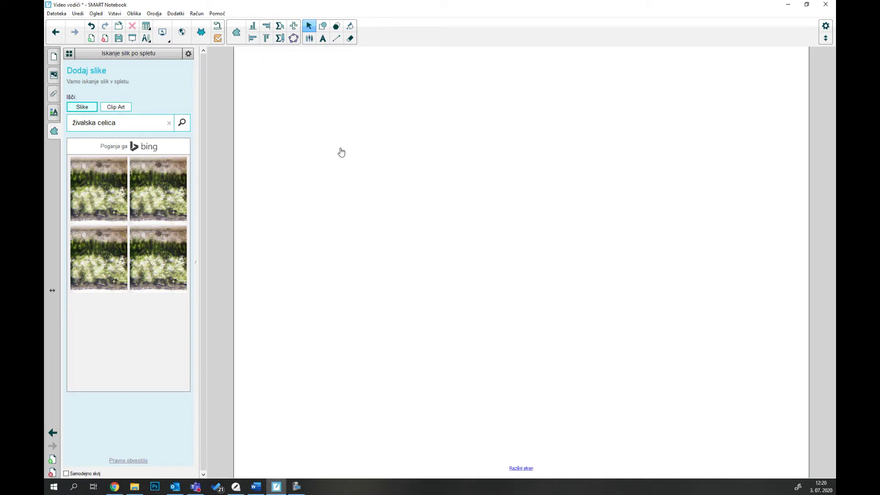
drag(107, 175, 294, 159)
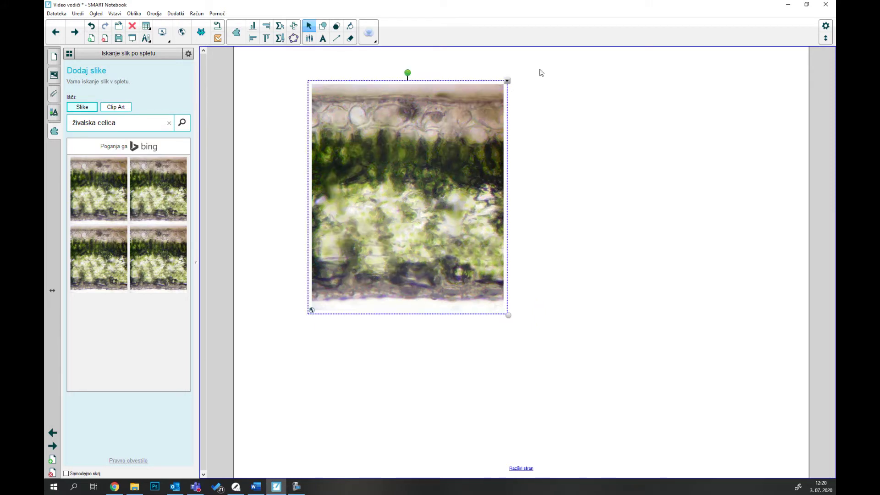
Open the placed picture's linked source page in the browser and return to SMART Notebook
click(312, 314)
key(alt+Tab)
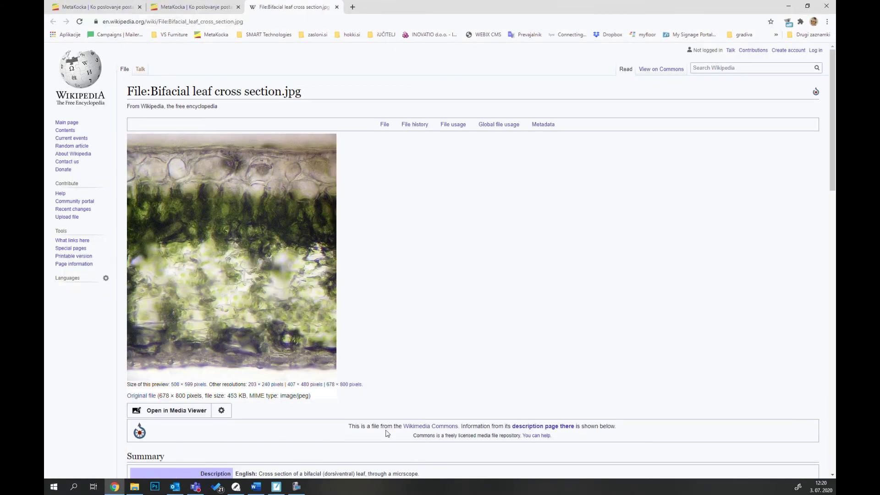
click(788, 6)
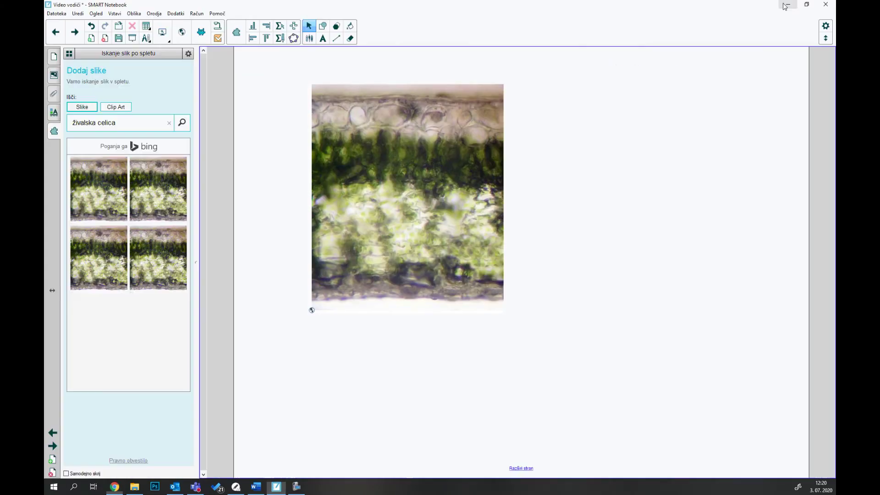
Set the picture's web link to launch from the whole object (Objekt) instead of the corner icon
click(501, 88)
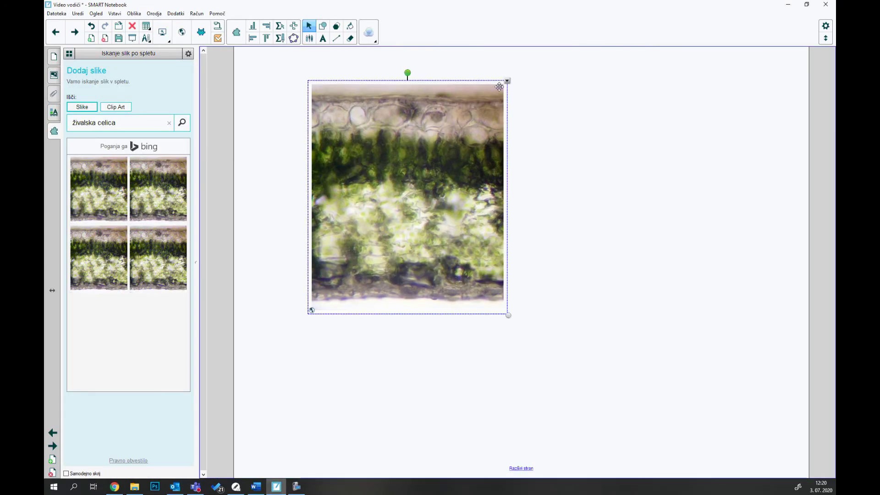
click(507, 81)
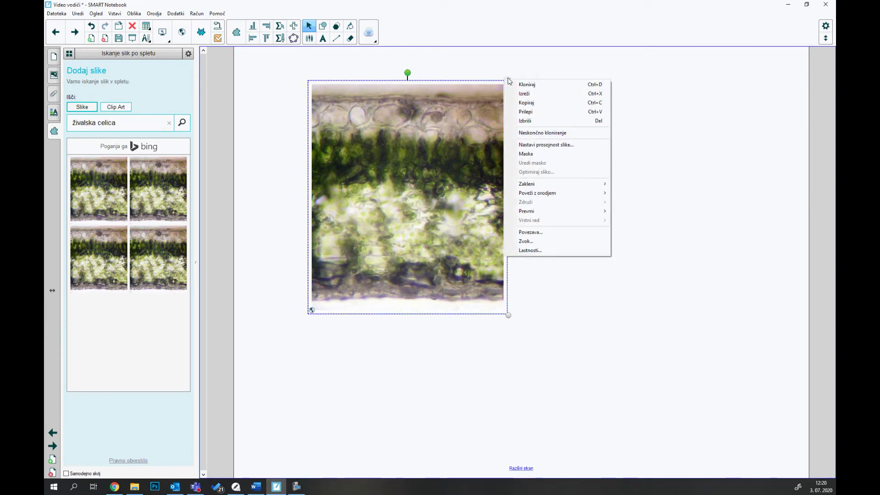
click(517, 73)
click(502, 87)
click(507, 81)
click(535, 232)
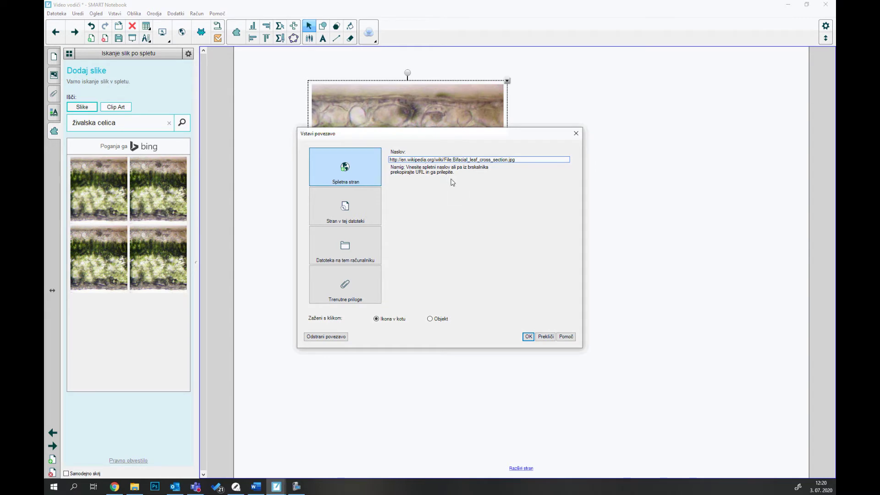
click(430, 321)
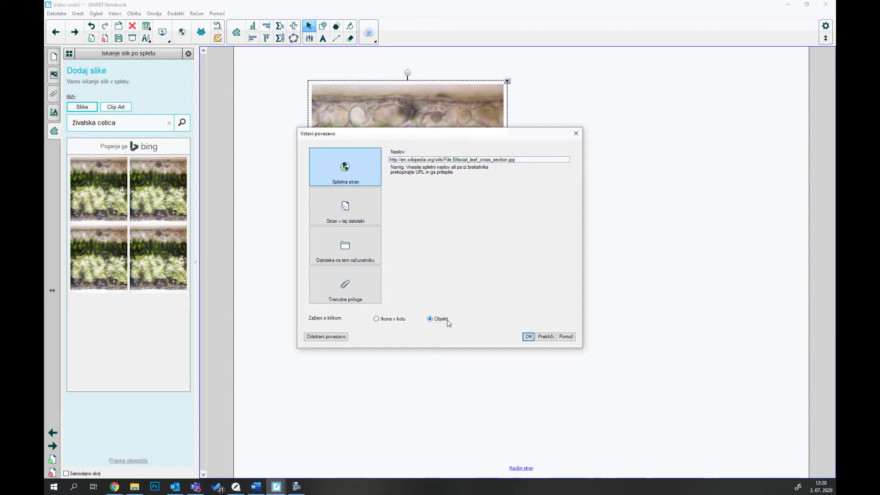
click(527, 337)
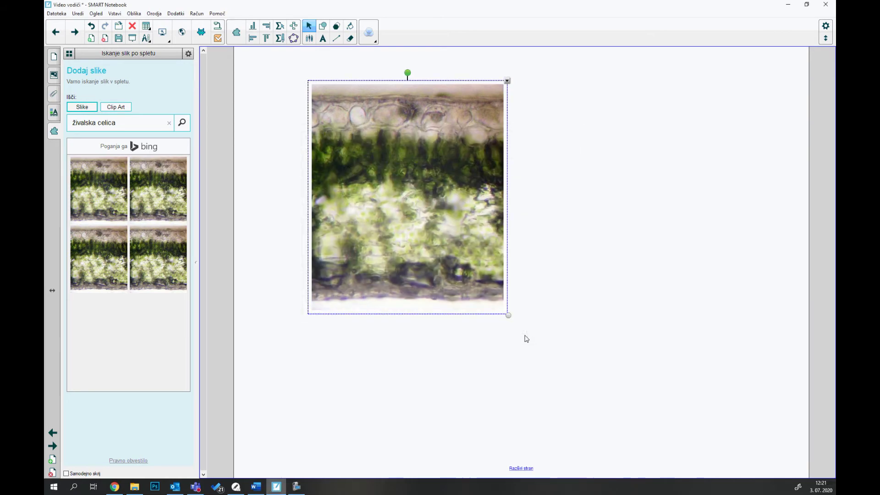
Test the link by launching it from the picture itself, and return to SMART Notebook
click(677, 183)
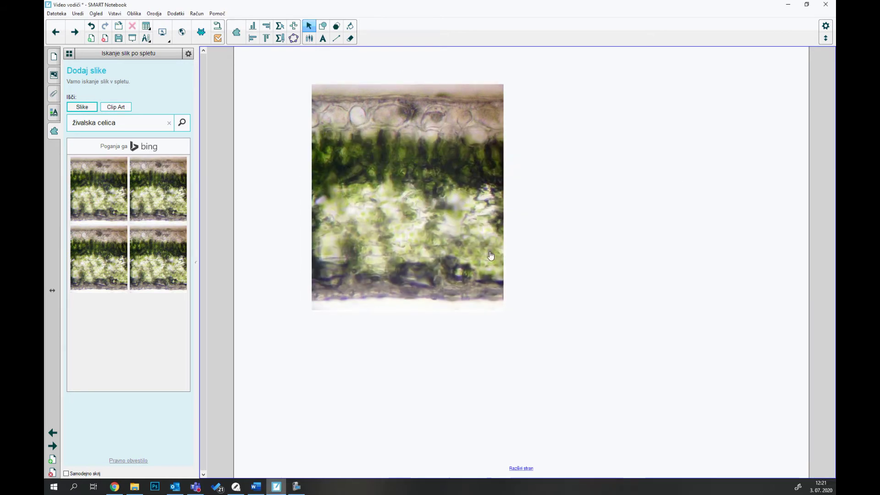
click(430, 251)
click(788, 6)
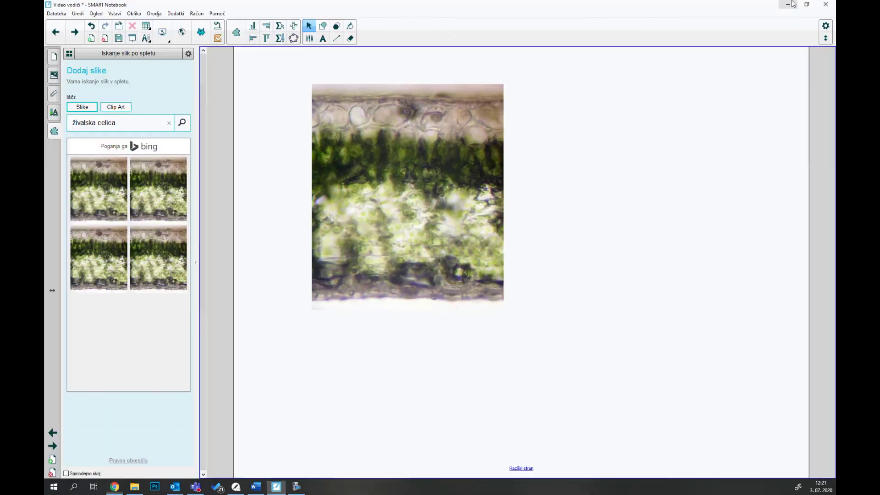
Remove the web link from the picture and select the picture to check it
right_click(460, 161)
click(503, 316)
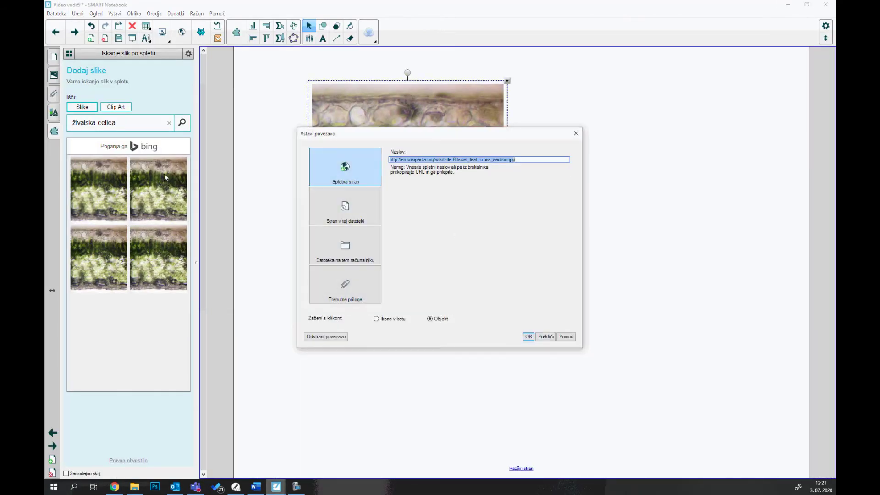
key(BackSpace)
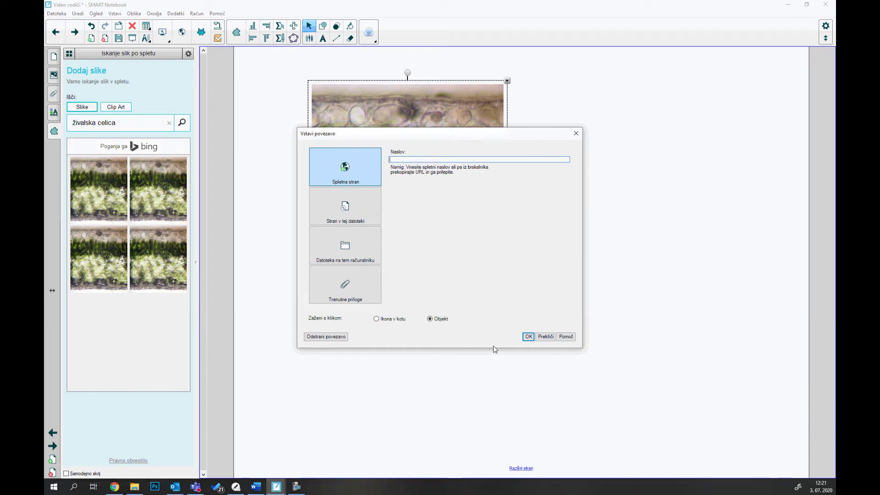
click(310, 340)
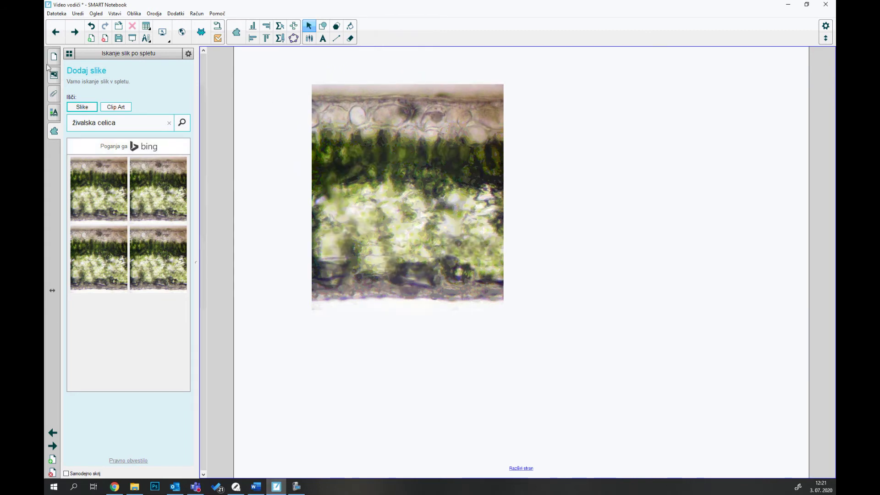
click(314, 103)
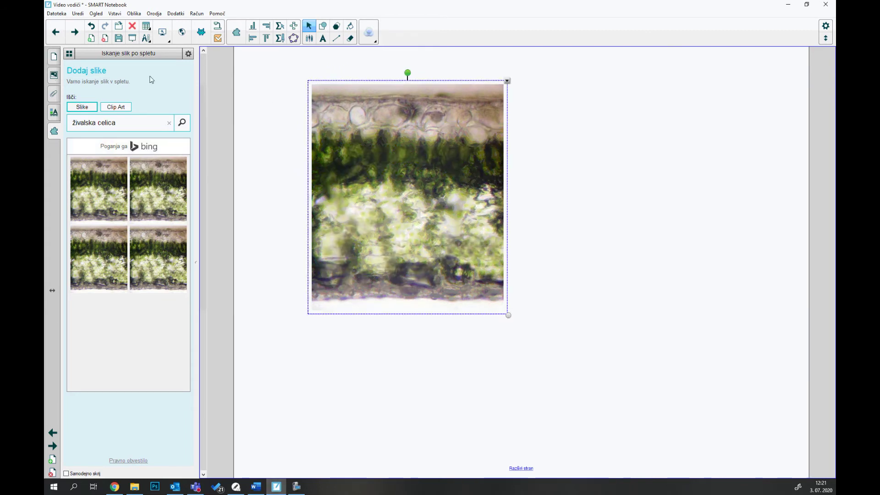
Show the Gallery and move the picture closer to the centre of the page
click(54, 76)
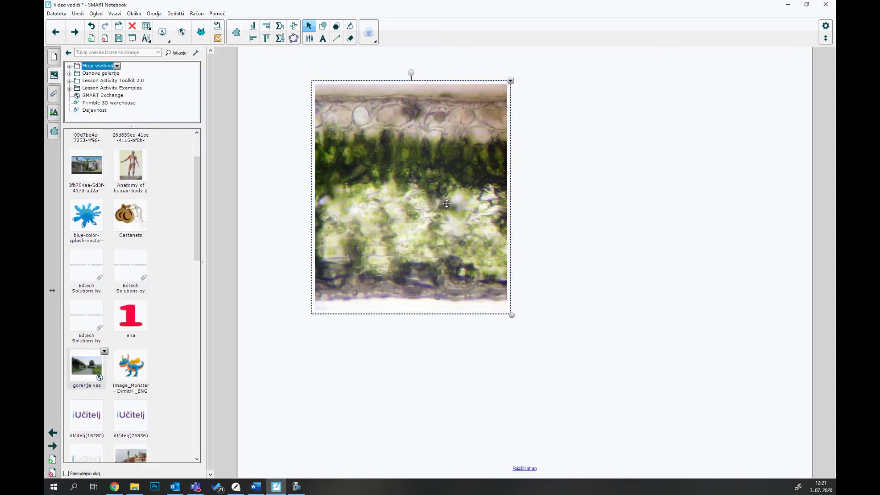
click(454, 188)
drag(449, 187, 514, 221)
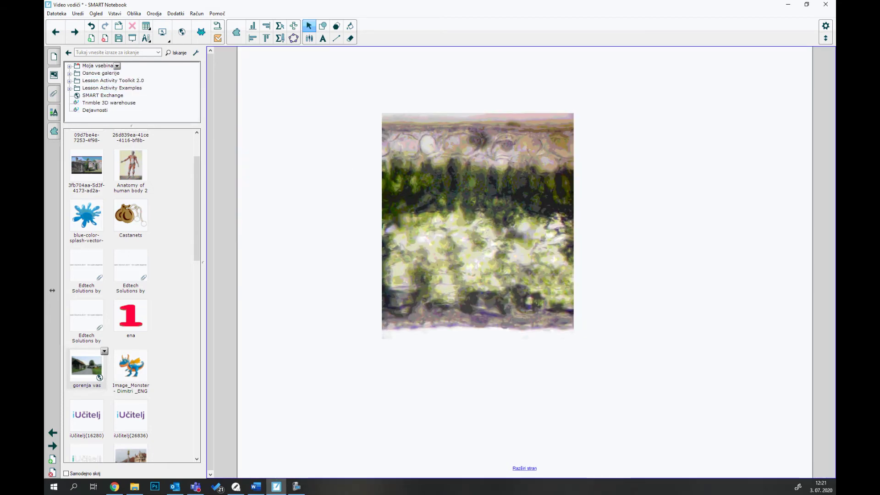
click(58, 57)
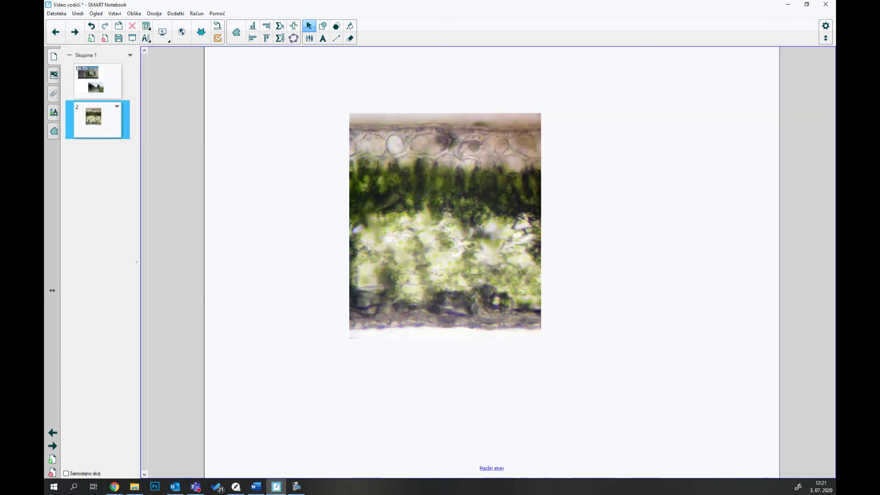
click(56, 78)
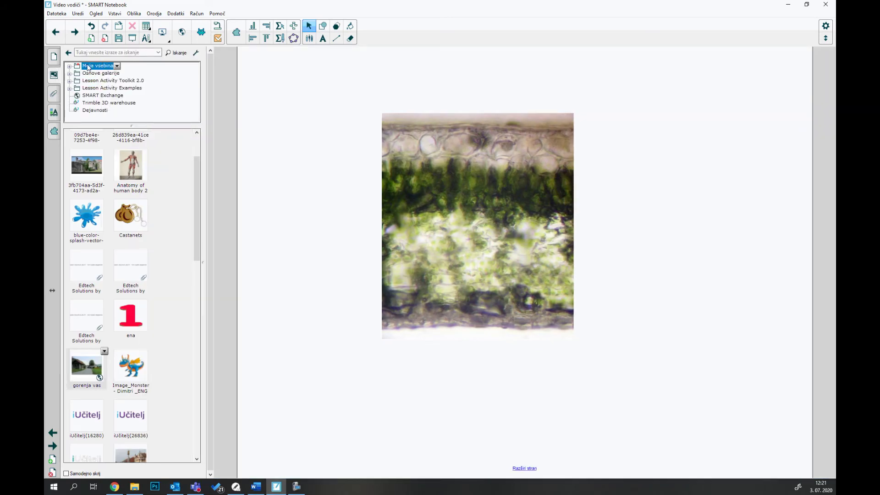
Try to add the picture to the Moja vsebina folder in the Gallery
drag(402, 153, 410, 132)
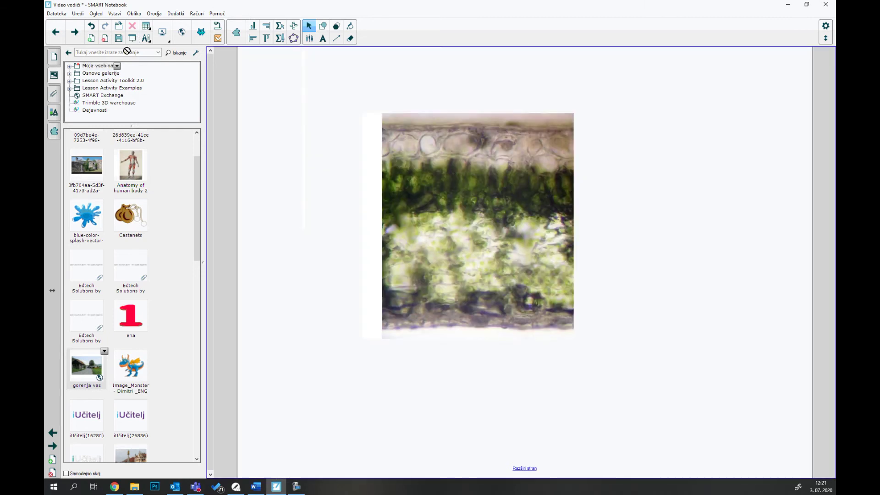
click(109, 73)
drag(109, 73, 110, 76)
Look through the saved images under Slike in the Moja vsebina folder
scroll(172, 288, up, 3)
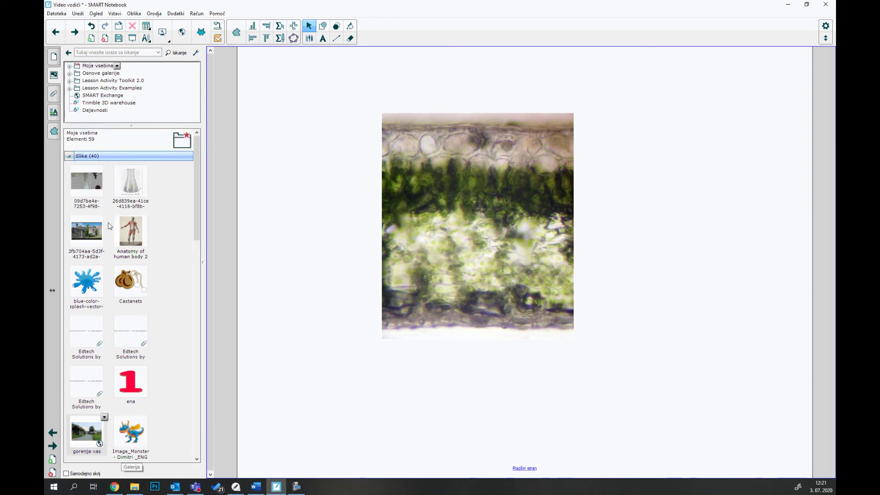
scroll(171, 288, down, 6)
scroll(126, 263, down, 18)
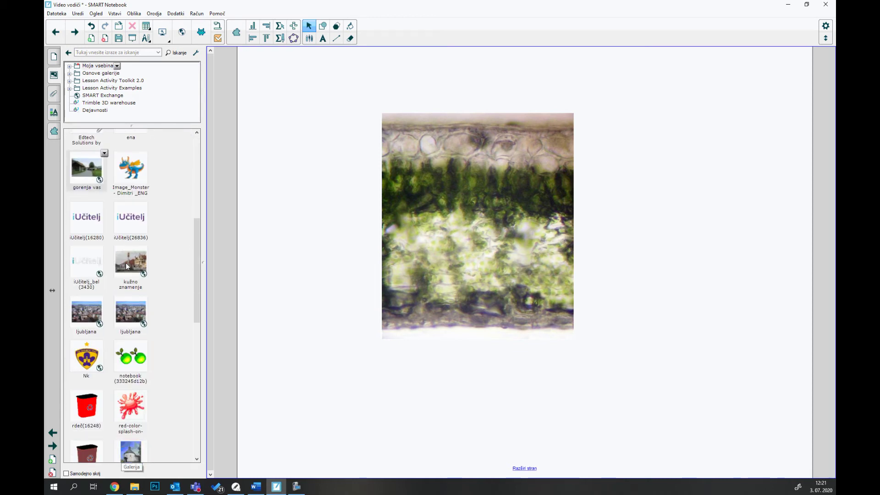
scroll(127, 265, down, 11)
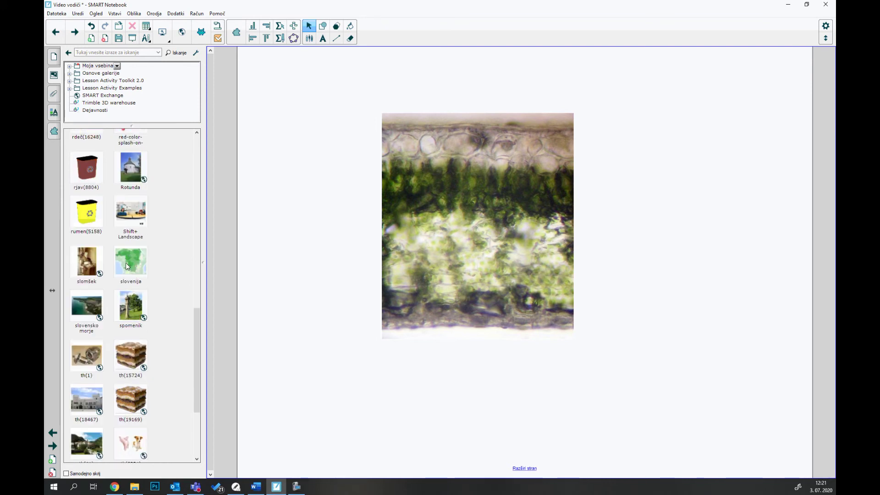
scroll(126, 263, down, 1)
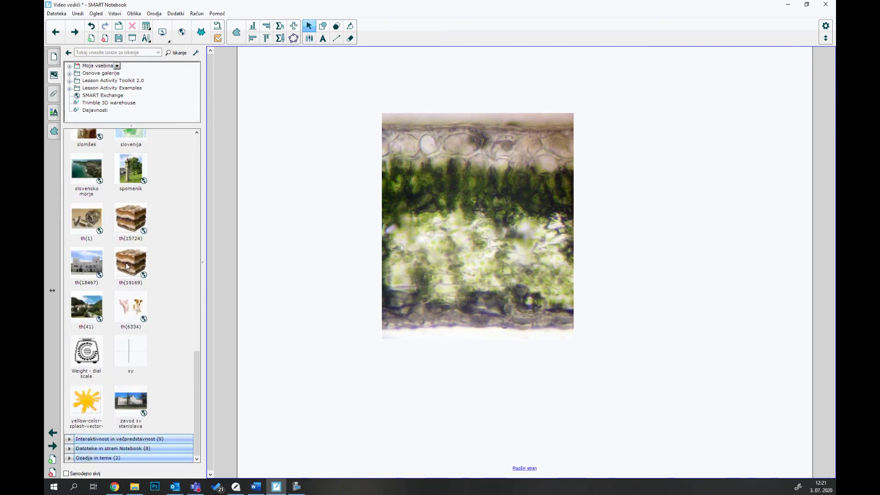
scroll(126, 262, up, 13)
scroll(126, 266, up, 12)
scroll(128, 267, up, 11)
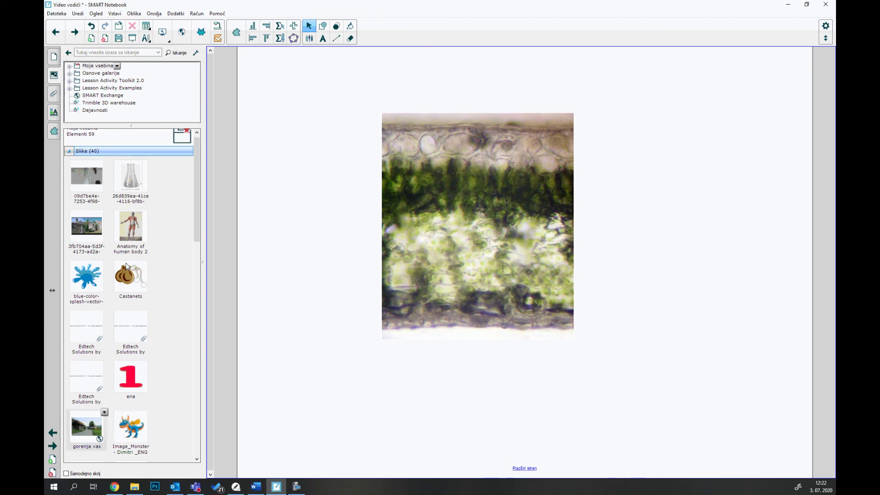
Add the picture to the Moja vsebina folder and rename the new Gallery item as "živalska celica"
click(118, 73)
click(108, 66)
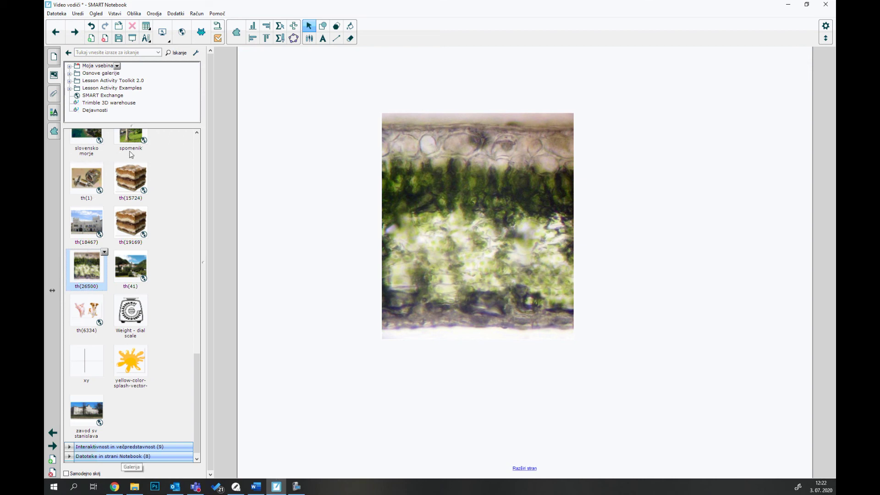
click(91, 287)
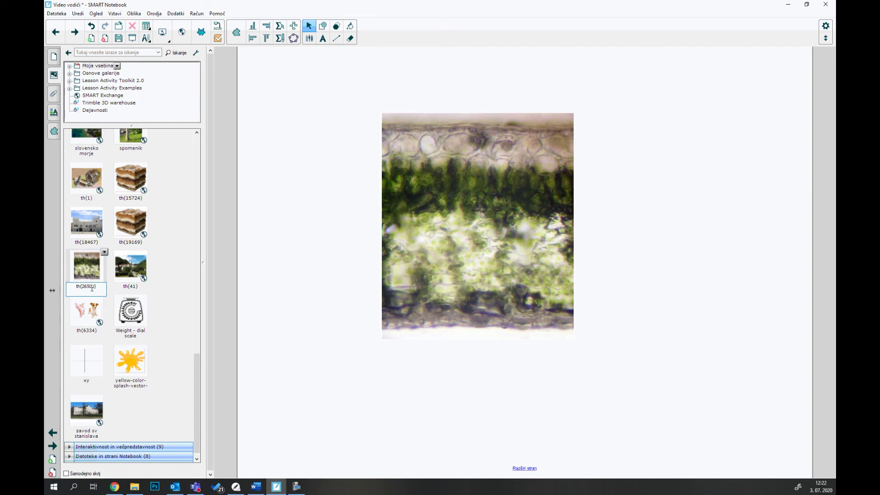
drag(99, 288, 70, 288)
text(živalska celica)
click(337, 147)
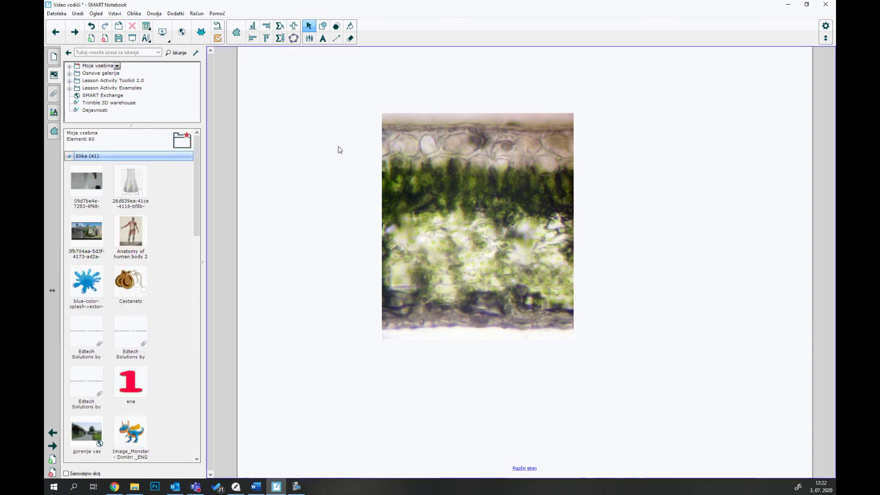
Search the Gallery for "živalska celica" and expand the Slike group of the results
click(68, 156)
click(106, 52)
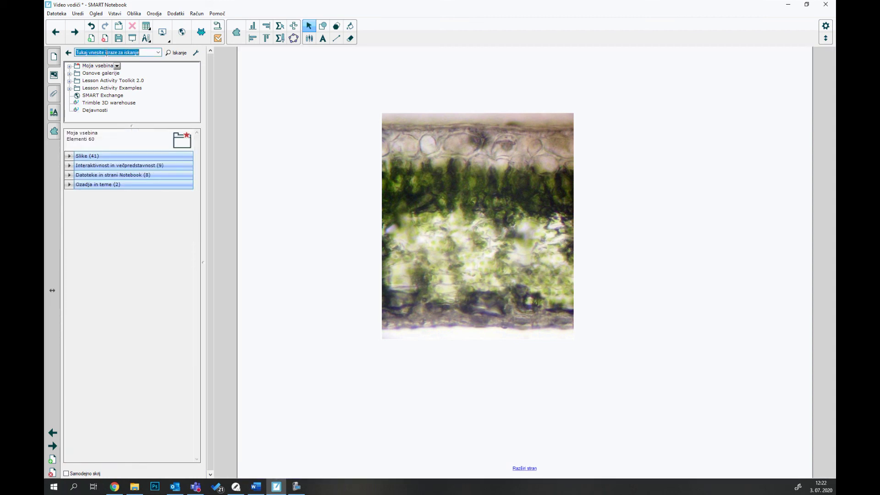
text(živalska celica)
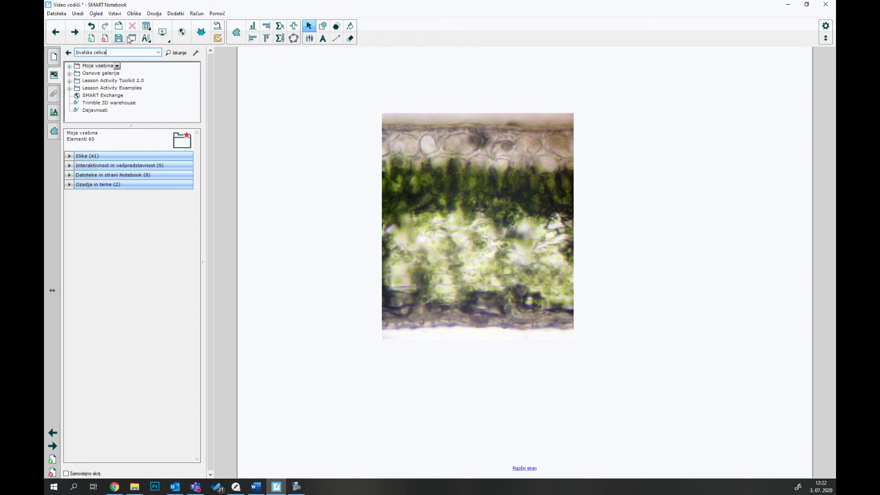
click(179, 53)
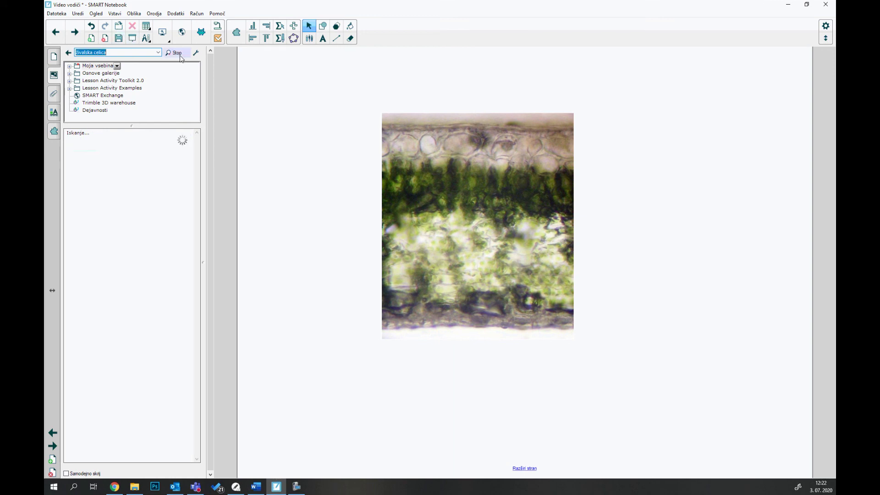
click(83, 183)
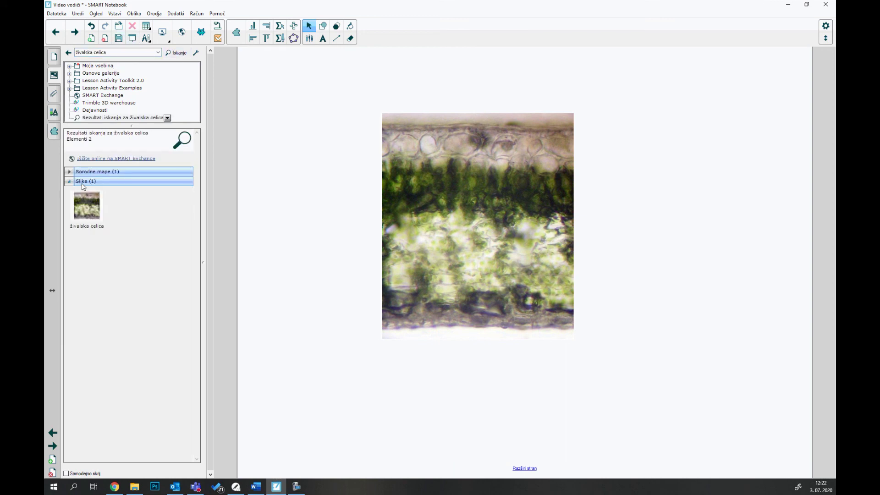